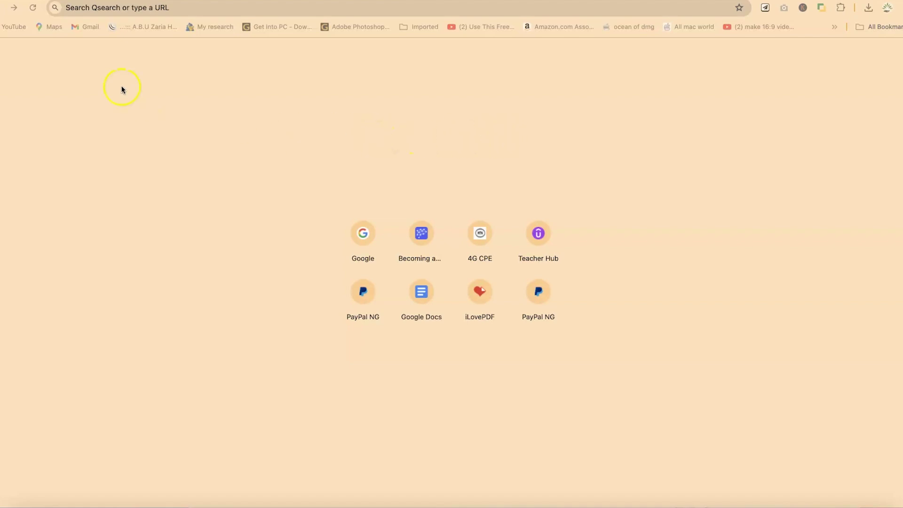
# Load ilovepdf.com from the address bar and scroll down its grid of PDF tools
pyautogui.click(182, 12)
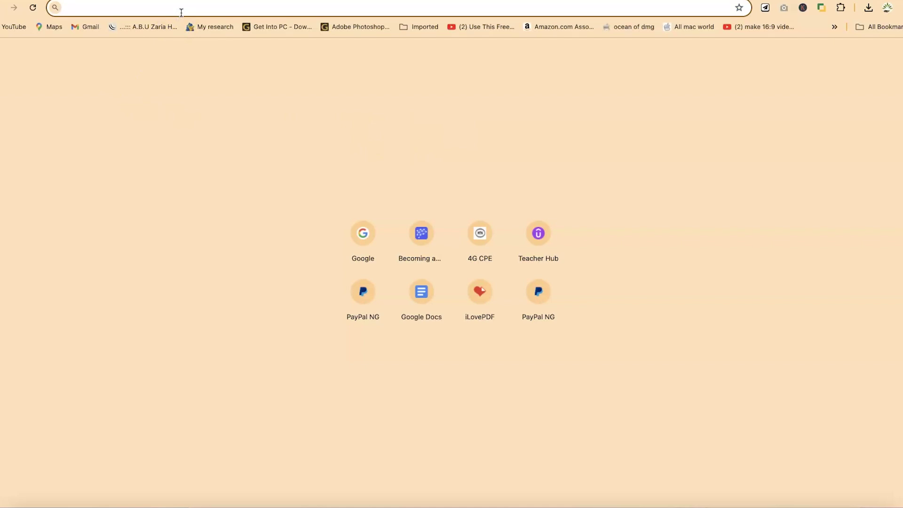
pyautogui.write('il')
pyautogui.press('Return')
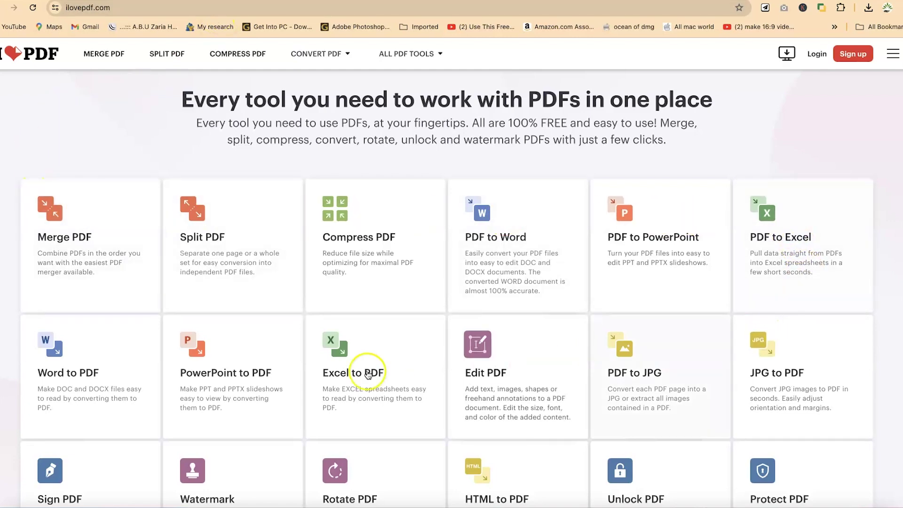
pyautogui.scroll(-3, 169, 346)
pyautogui.scroll(-2, 466, 384)
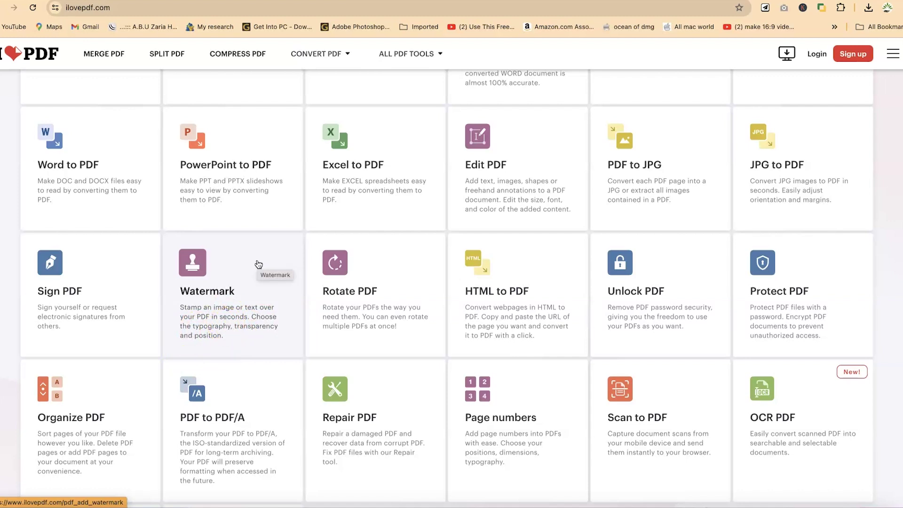
# Open the Watermark tool and pick the-book-collector-example-2023-01.pdf from the Resources folder
pyautogui.click(239, 275)
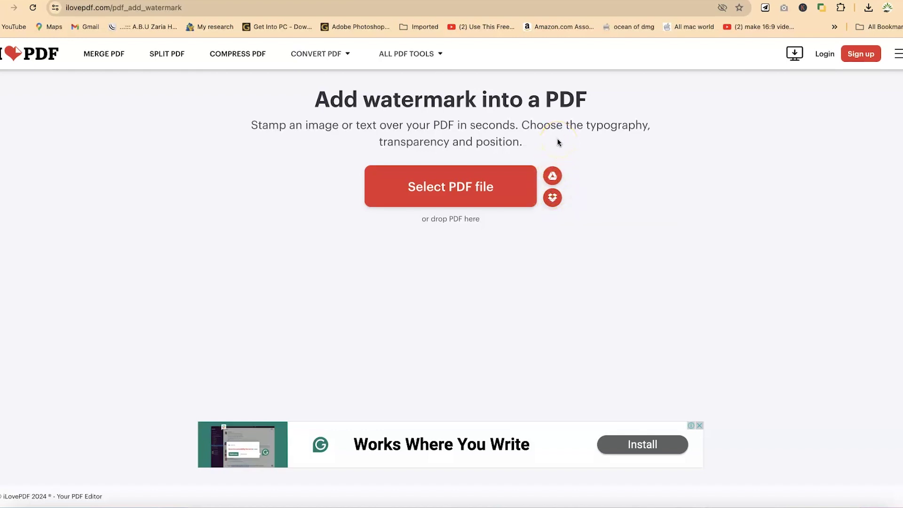
pyautogui.click(448, 177)
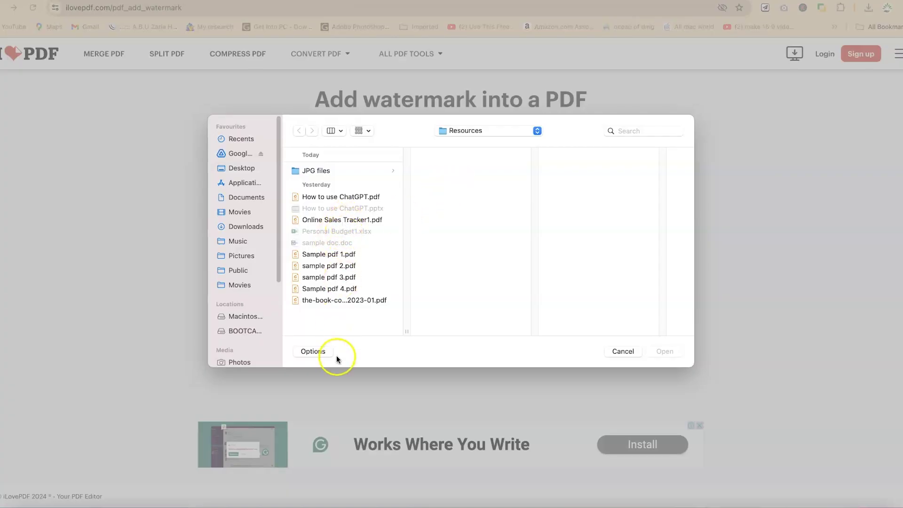
pyautogui.click(346, 300)
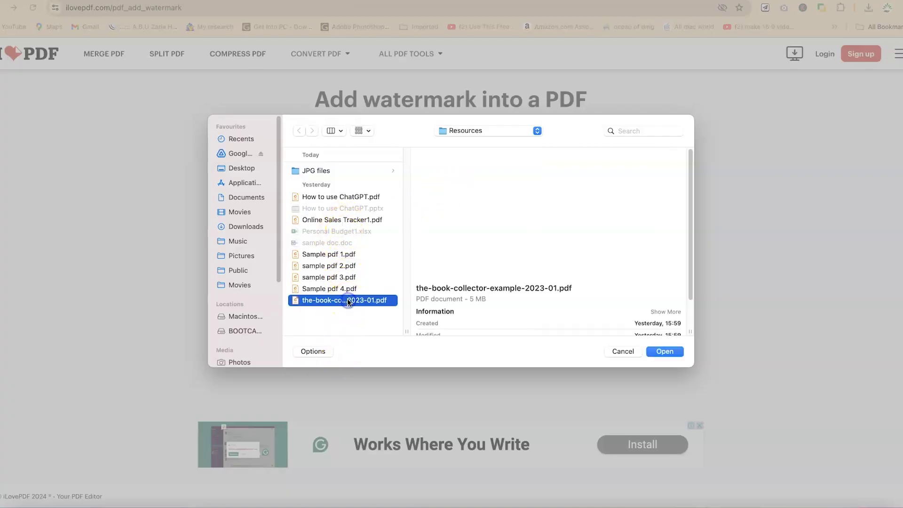
# Upload the book-collector PDF, look over its page thumbnails, and choose the Place text watermark
pyautogui.click(664, 351)
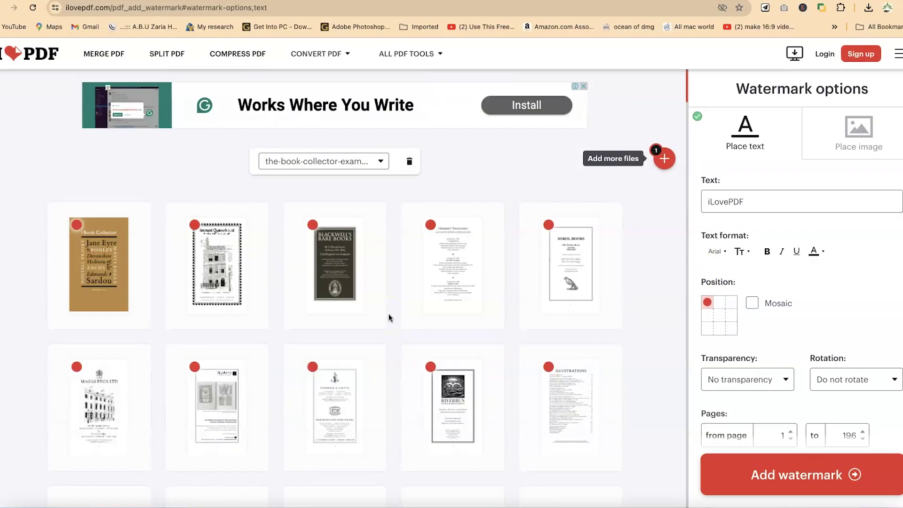
pyautogui.scroll(-5, 388, 314)
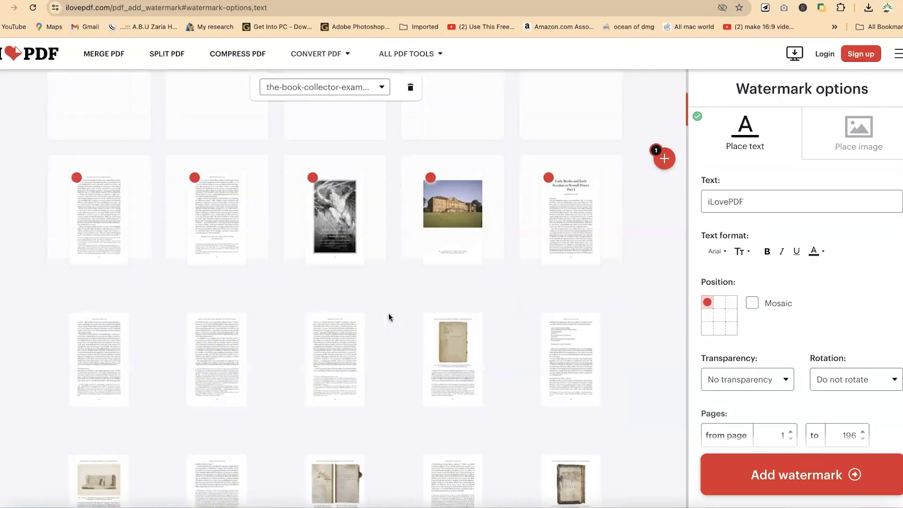
pyautogui.scroll(10, 388, 313)
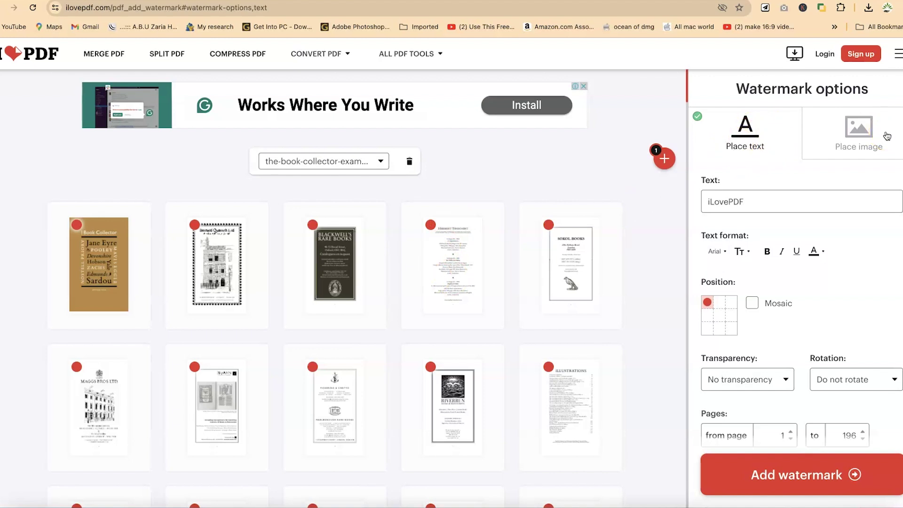
pyautogui.click(750, 130)
pyautogui.moveTo(664, 158)
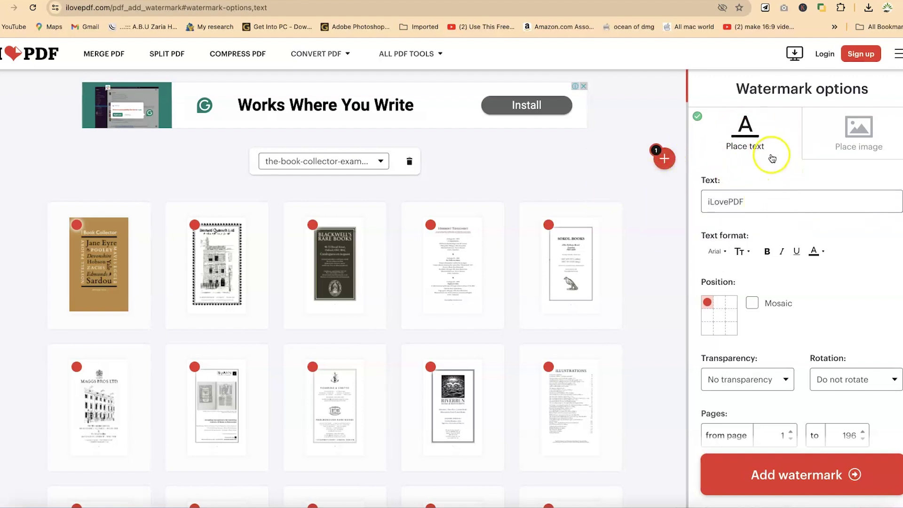
# Replace the default 'iLovePDF' watermark text with 'Confidential'
pyautogui.click(763, 201)
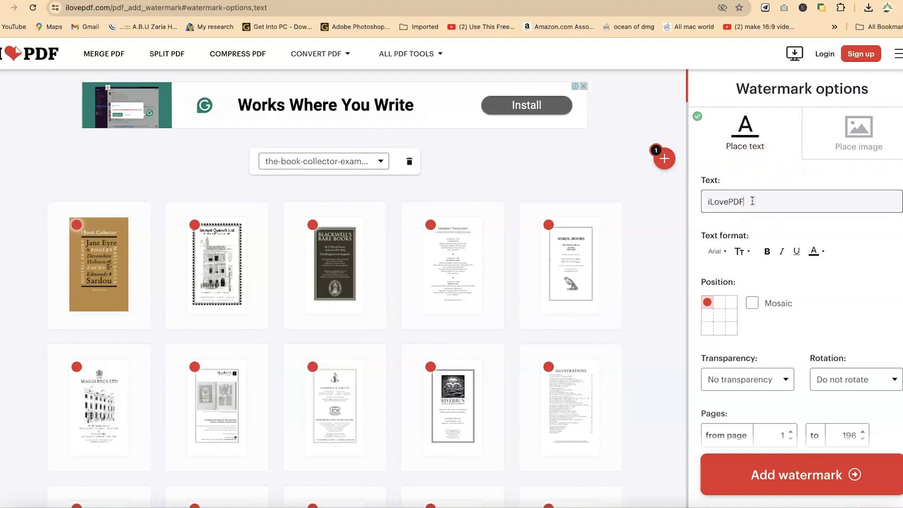
pyautogui.moveTo(739, 202); pyautogui.dragTo(631, 203)
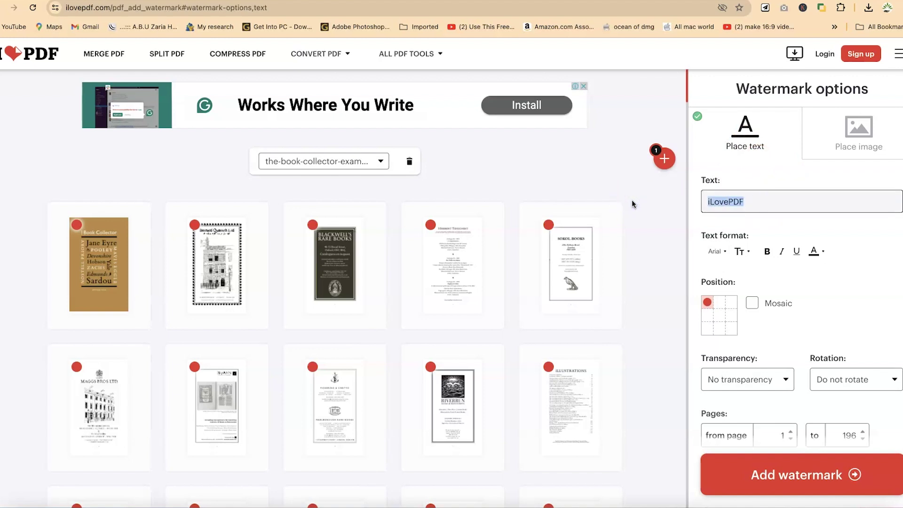
pyautogui.write('Confidential')
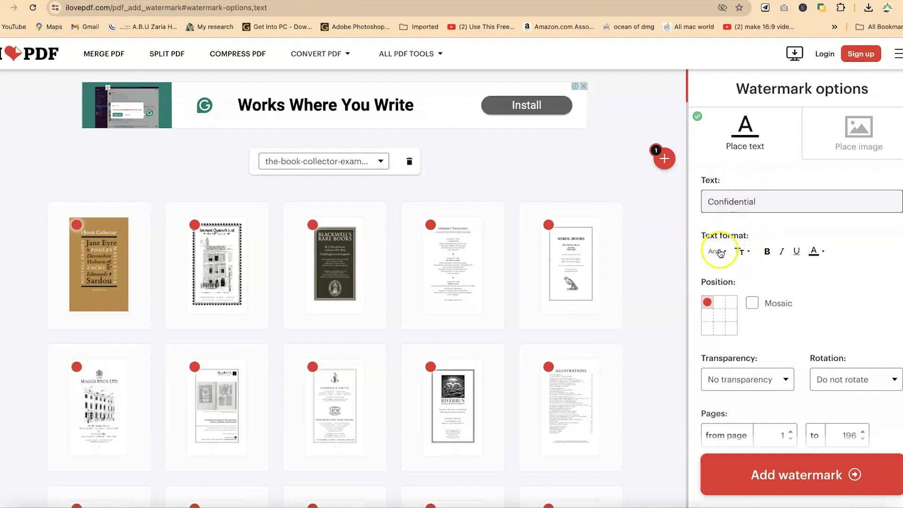
# Change the watermark font size from 14 to 56
pyautogui.click(749, 251)
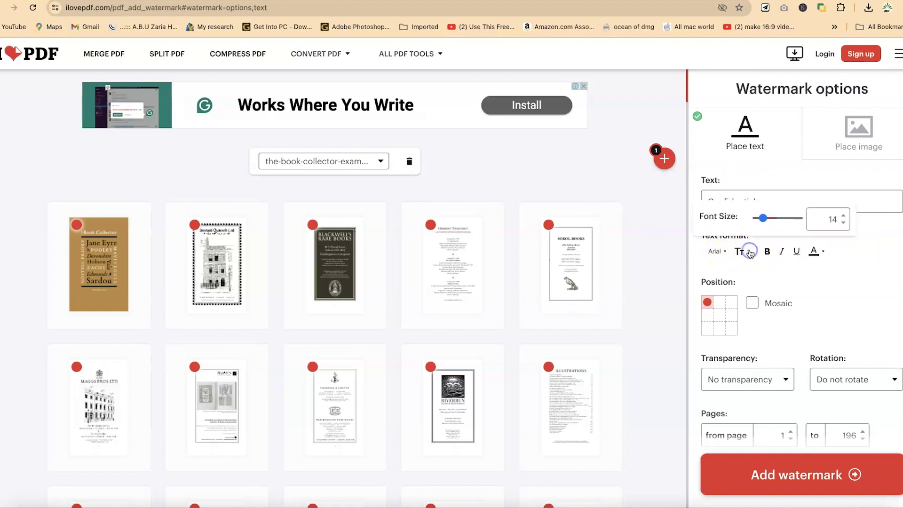
pyautogui.moveTo(834, 219); pyautogui.dragTo(877, 211)
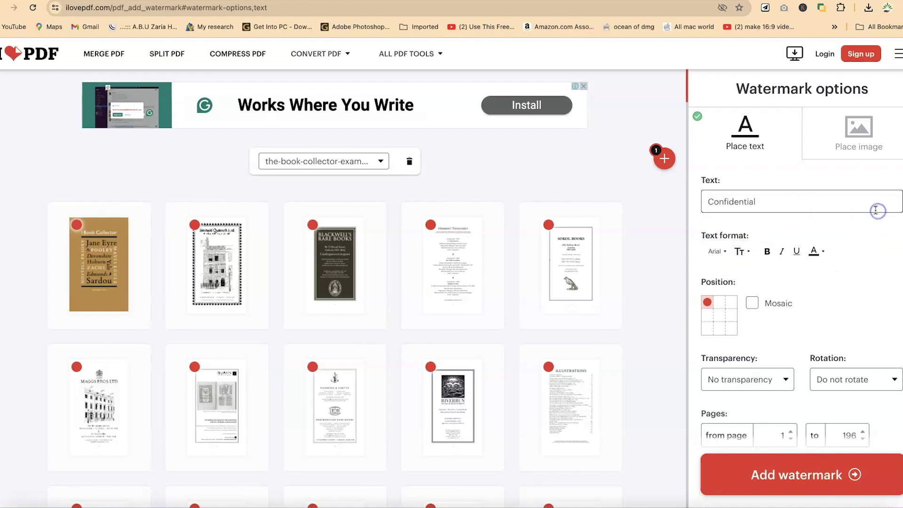
pyautogui.click(747, 252)
pyautogui.click(831, 216)
pyautogui.doubleClick(831, 215)
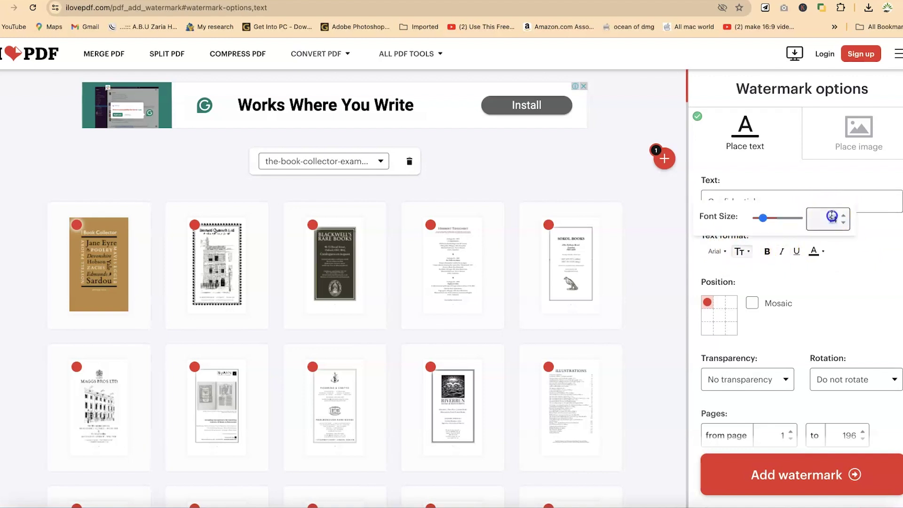
pyautogui.write('56')
pyautogui.click(882, 266)
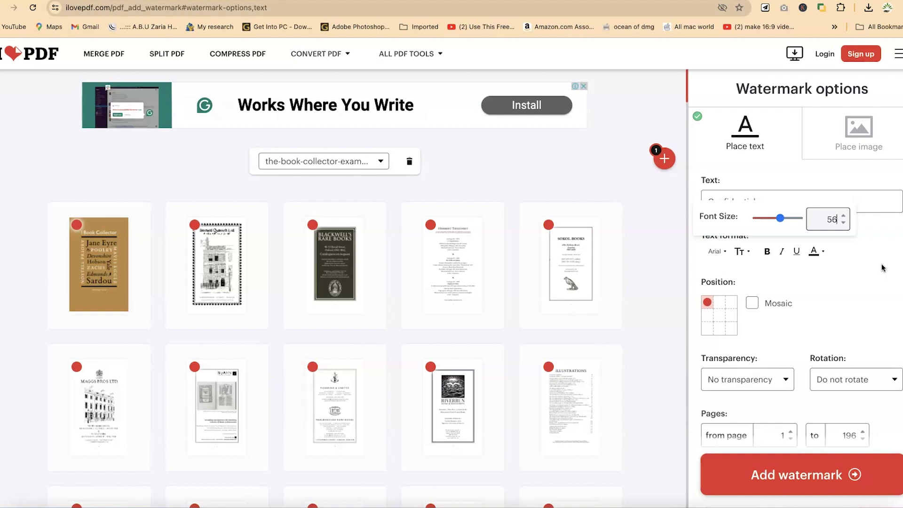
pyautogui.click(892, 288)
pyautogui.click(821, 275)
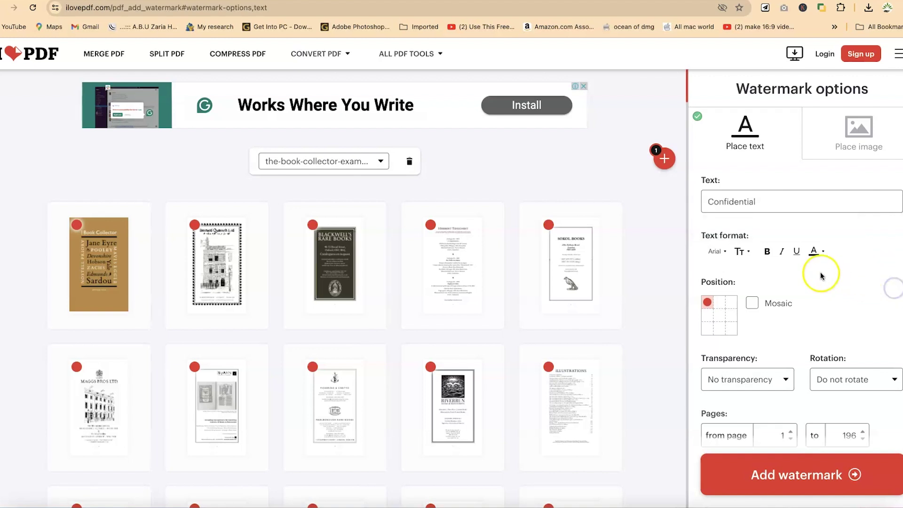
# Place the watermark in the page centre, with mosaic tiling left off
pyautogui.click(718, 319)
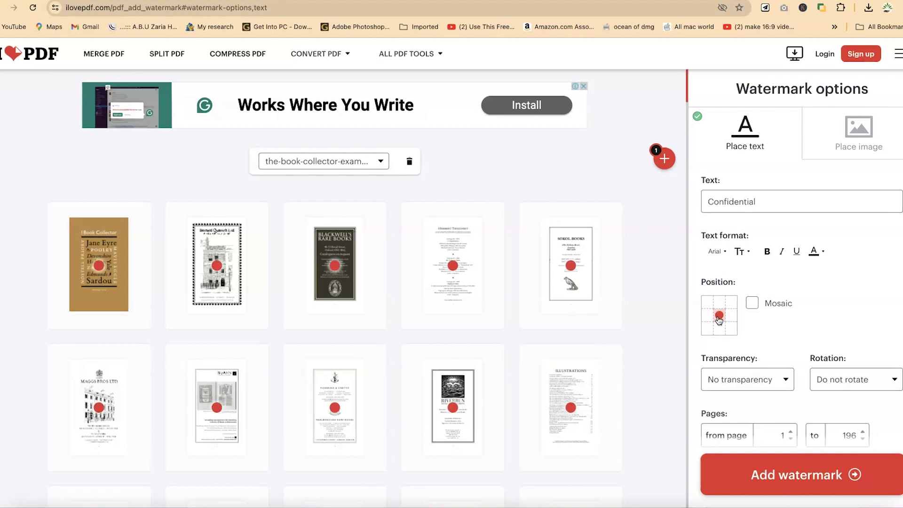
pyautogui.click(750, 303)
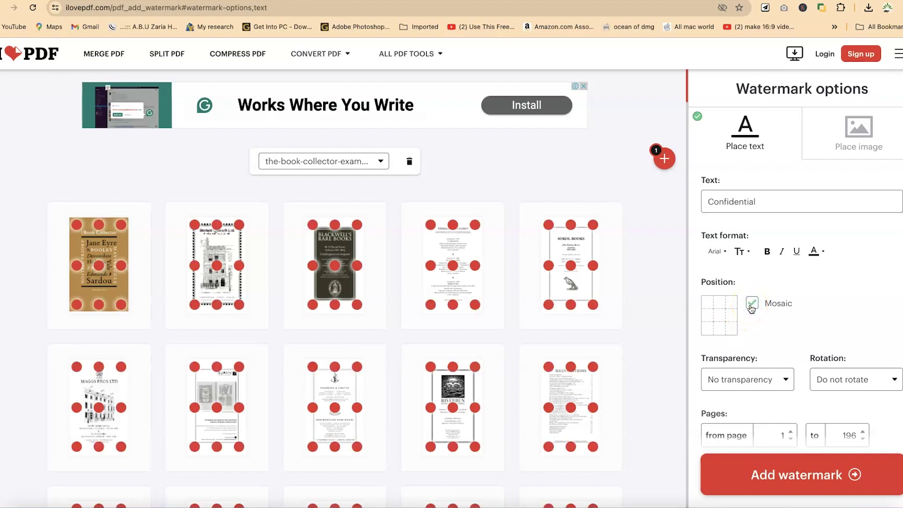
pyautogui.click(751, 304)
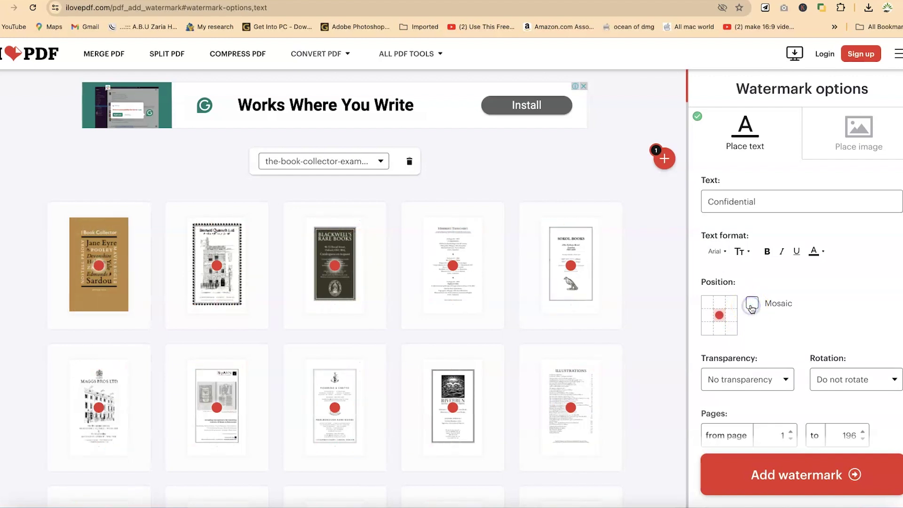
pyautogui.click(722, 317)
# Set the watermark transparency to 25%
pyautogui.click(760, 382)
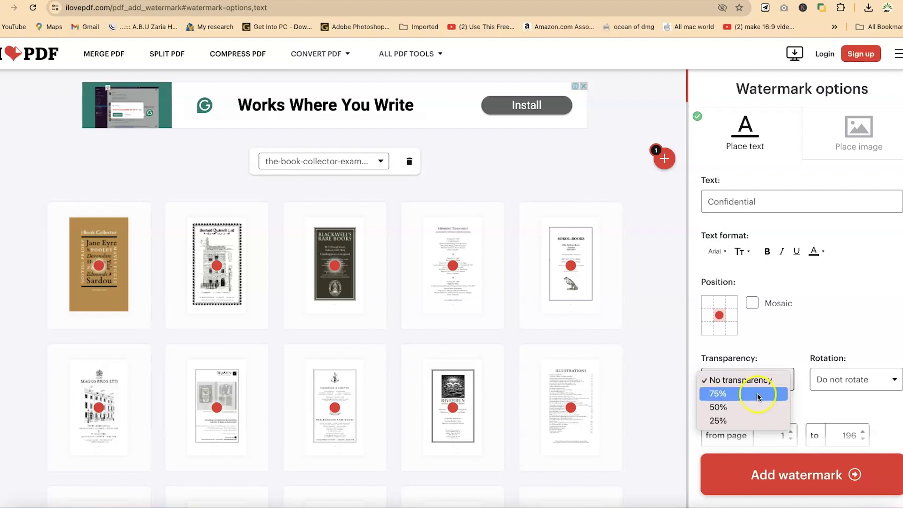
pyautogui.click(760, 420)
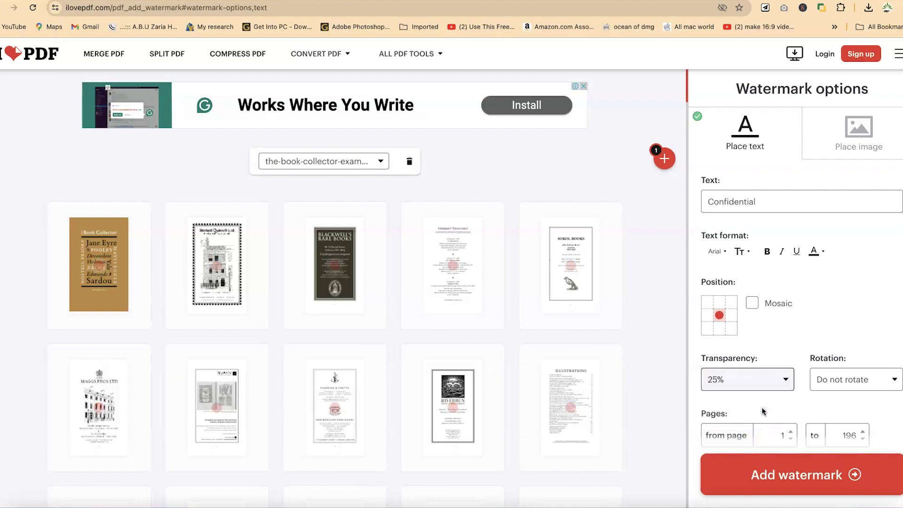
pyautogui.click(879, 383)
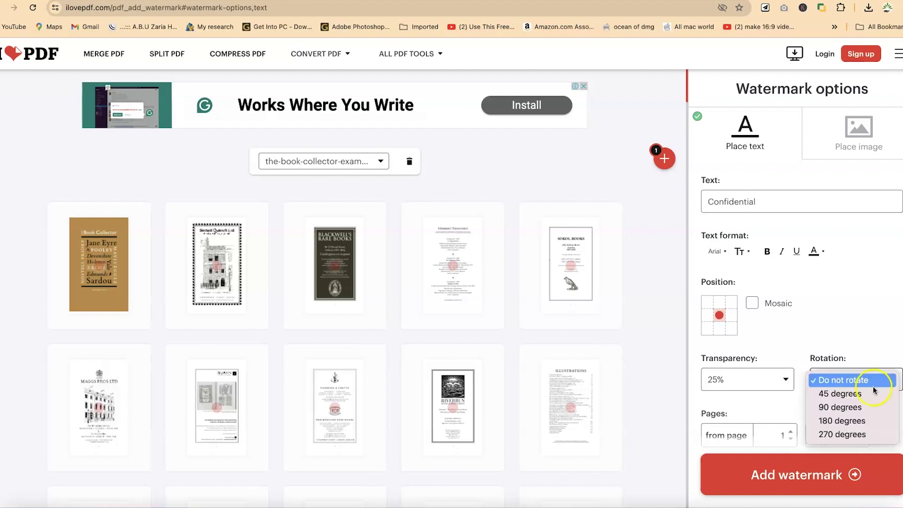
# Rotate the watermark 45 degrees and limit it to pages 1 through 10
pyautogui.click(870, 392)
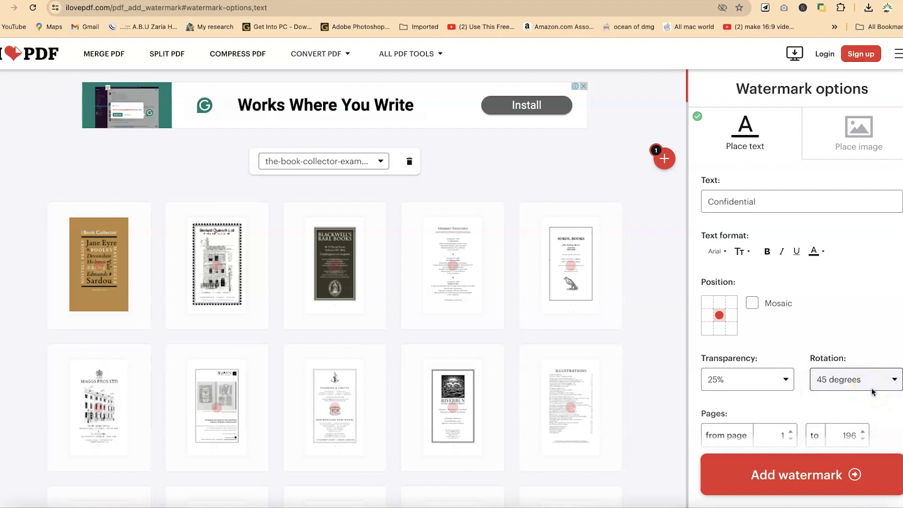
pyautogui.scroll(-1, 899, 336)
pyautogui.scroll(-3, 899, 341)
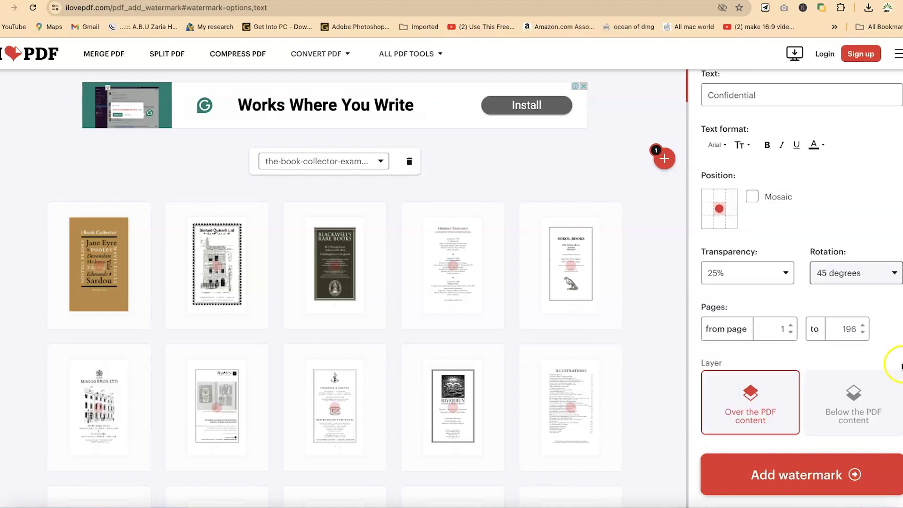
pyautogui.click(843, 329)
pyautogui.moveTo(843, 329); pyautogui.dragTo(863, 332)
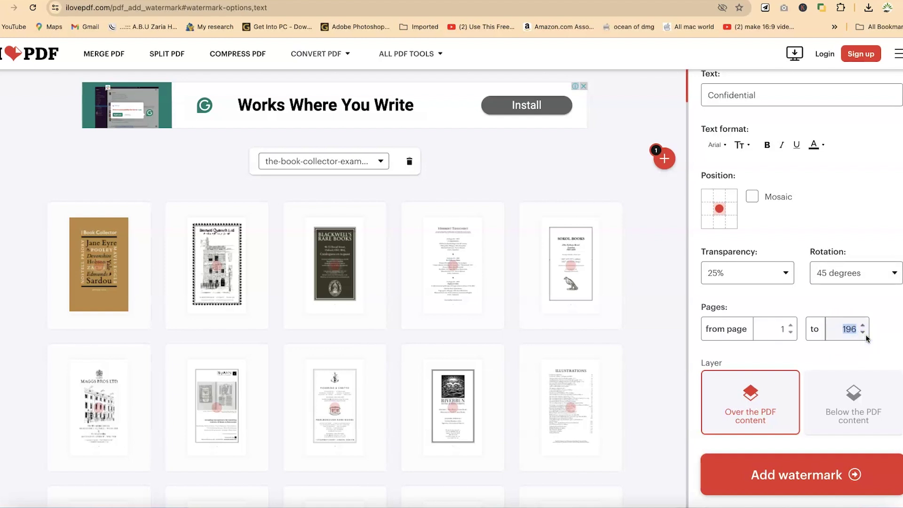
pyautogui.write('10')
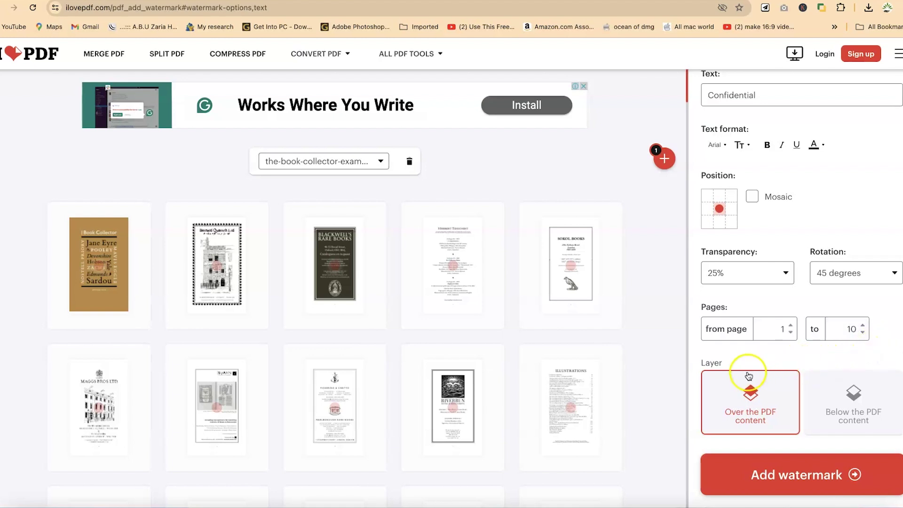
# Keep the watermark layered over the PDF content and stamp it onto the file
pyautogui.click(781, 394)
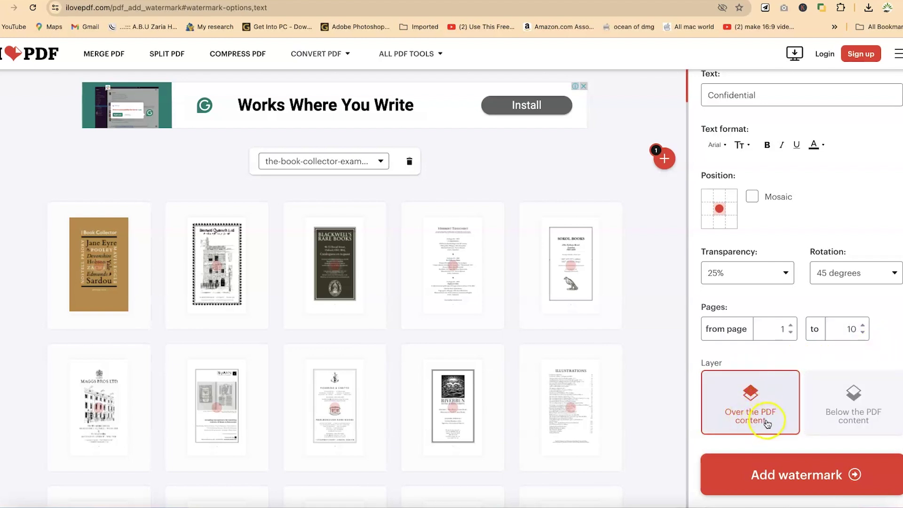
pyautogui.click(872, 418)
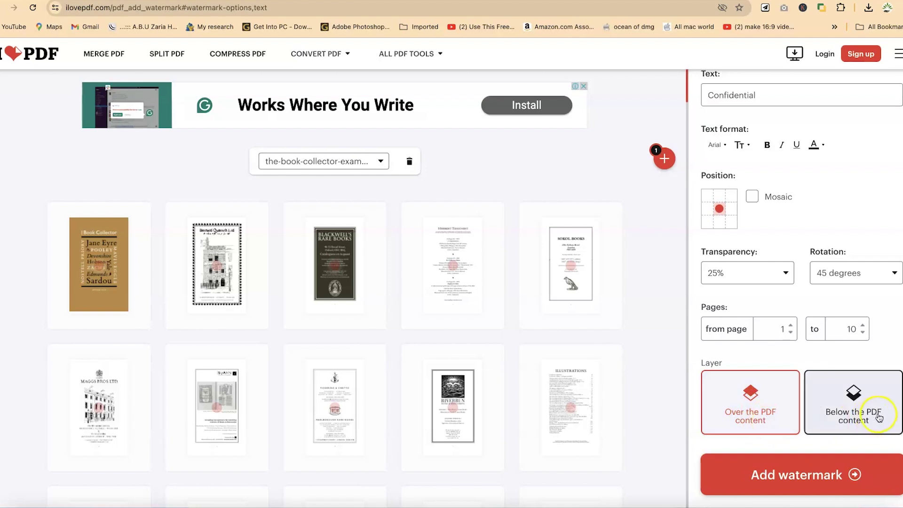
pyautogui.click(755, 413)
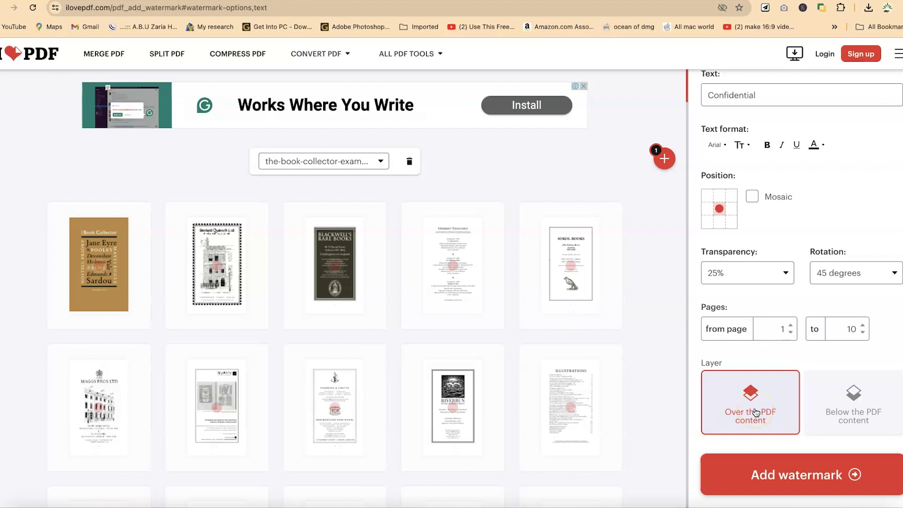
pyautogui.click(784, 449)
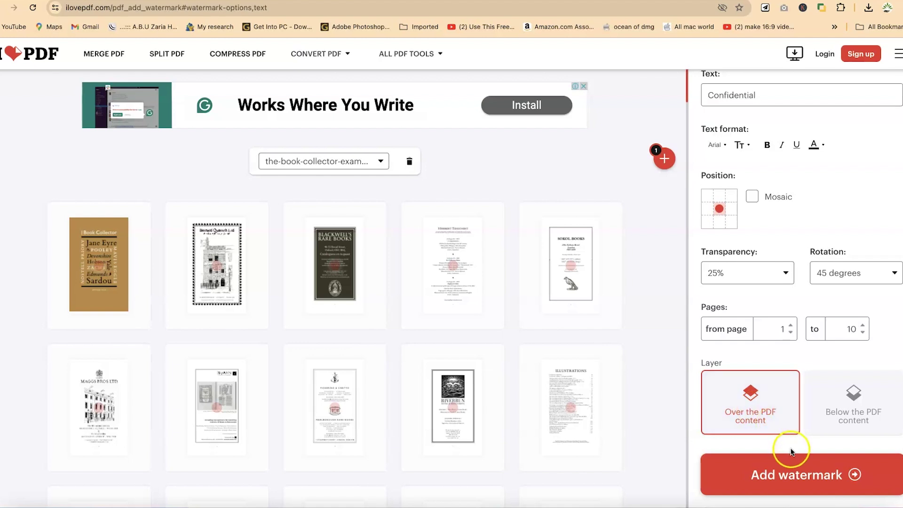
pyautogui.click(773, 416)
pyautogui.click(796, 481)
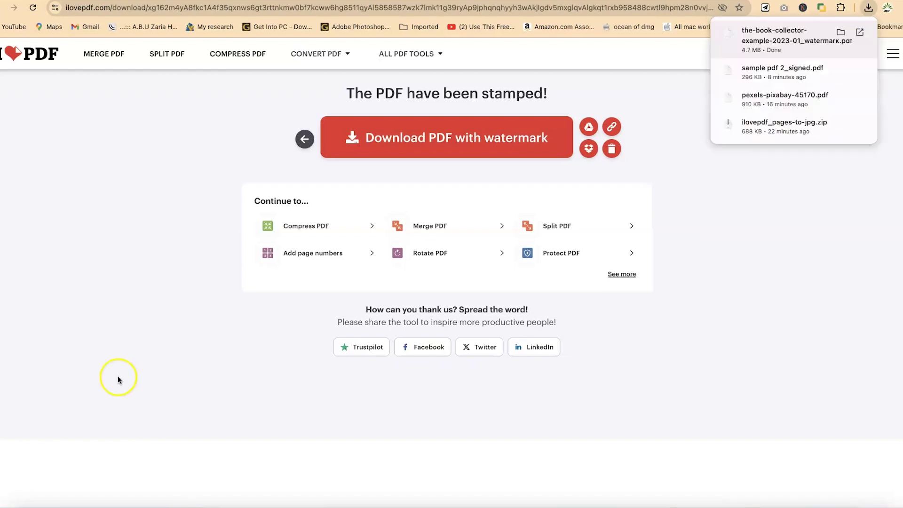
# Show the downloaded watermarked PDF in its Downloads folder
pyautogui.click(841, 32)
# Open the watermarked PDF in Foxit, fit the page, and scroll through its Confidential-stamped pages
pyautogui.doubleClick(408, 161)
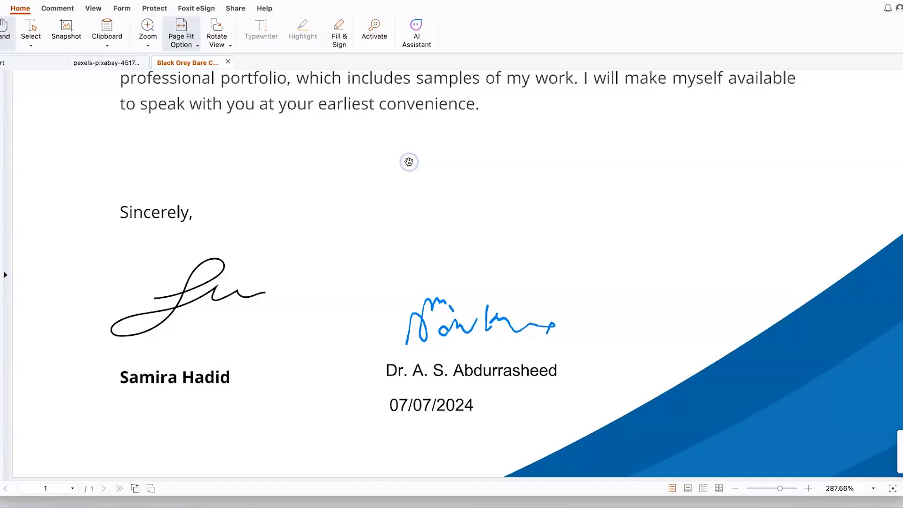
pyautogui.scroll(-10, 437, 207)
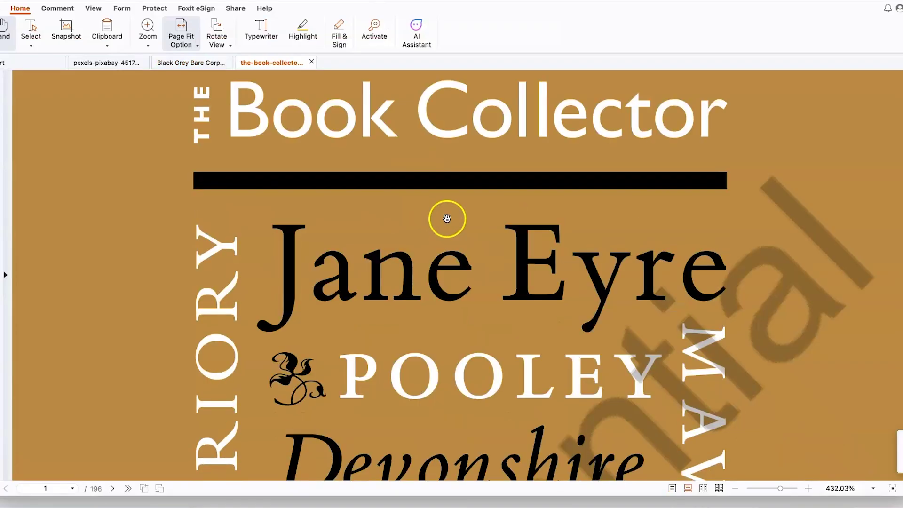
pyautogui.click(736, 489)
pyautogui.click(736, 489)
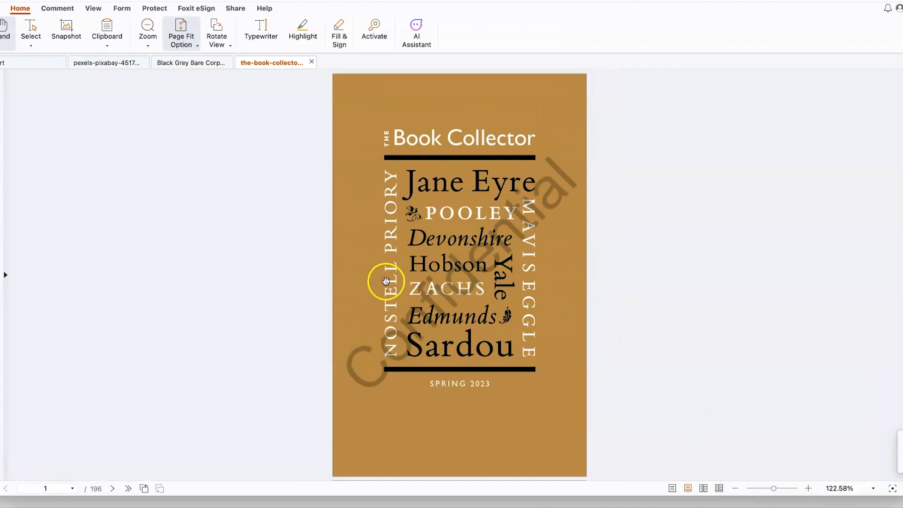
pyautogui.scroll(1, 495, 225)
pyautogui.scroll(-8, 508, 318)
pyautogui.scroll(-3, 545, 230)
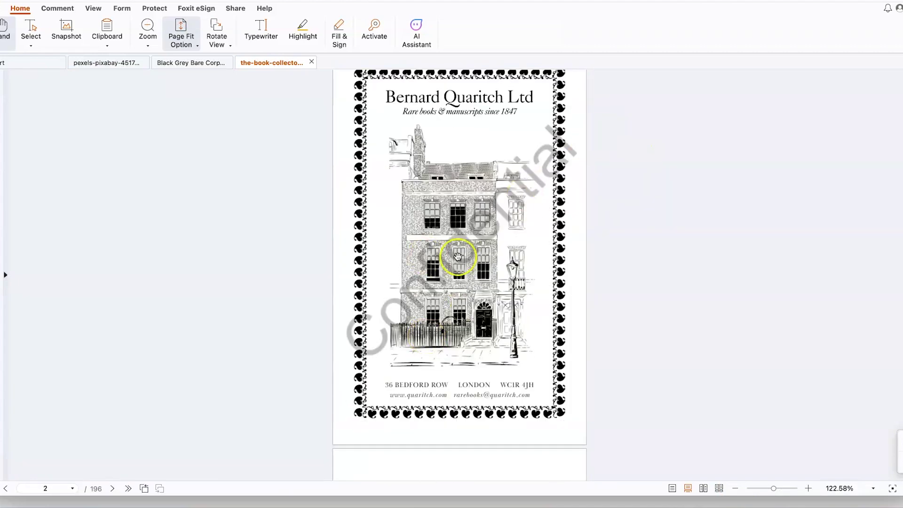
pyautogui.scroll(-3, 444, 263)
pyautogui.scroll(-10, 449, 226)
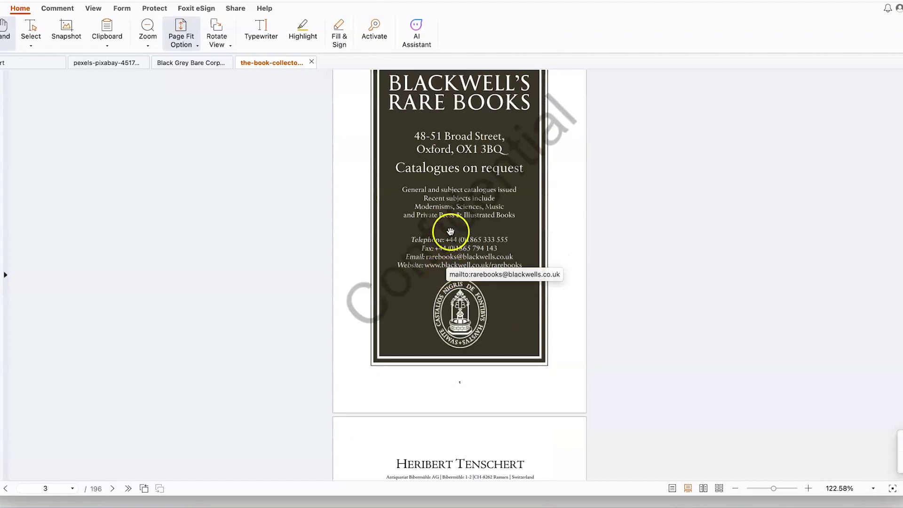
pyautogui.scroll(-5, 449, 279)
pyautogui.scroll(-8, 456, 288)
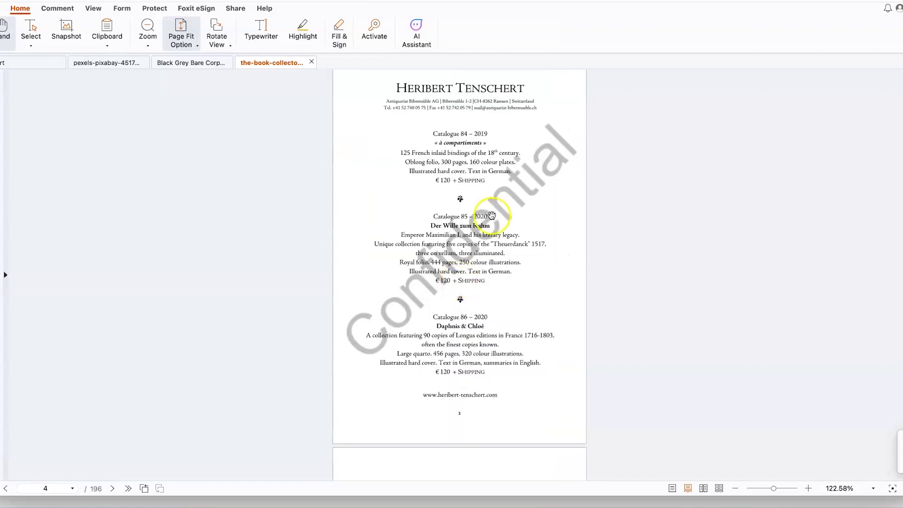
pyautogui.scroll(-6, 472, 234)
pyautogui.scroll(-20, 473, 235)
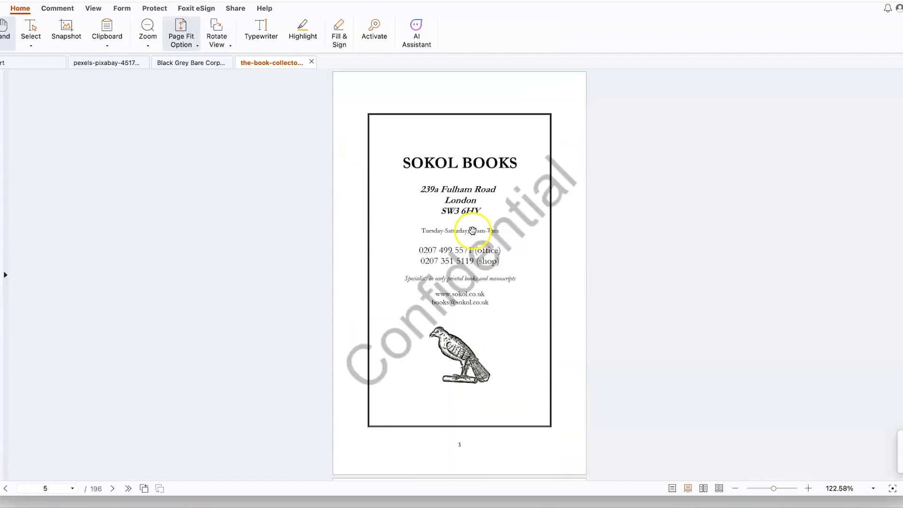
pyautogui.scroll(-5, 473, 231)
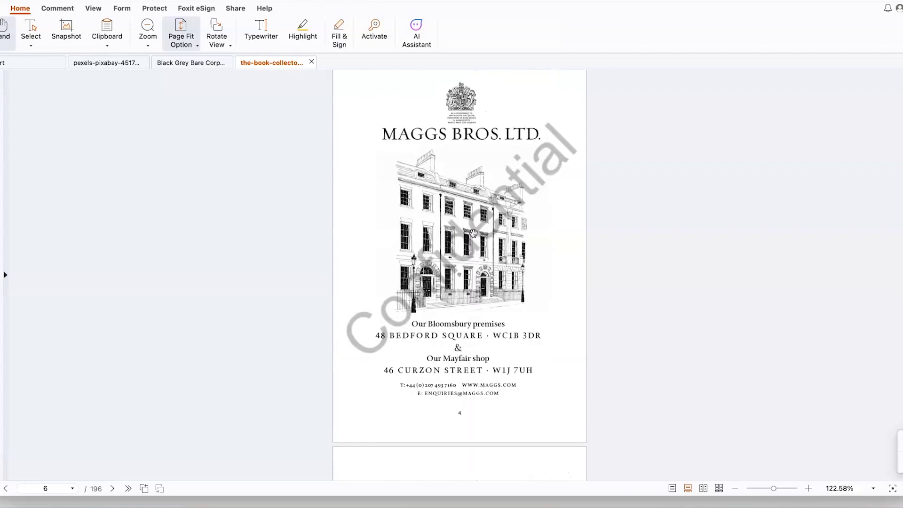
pyautogui.scroll(-12, 499, 283)
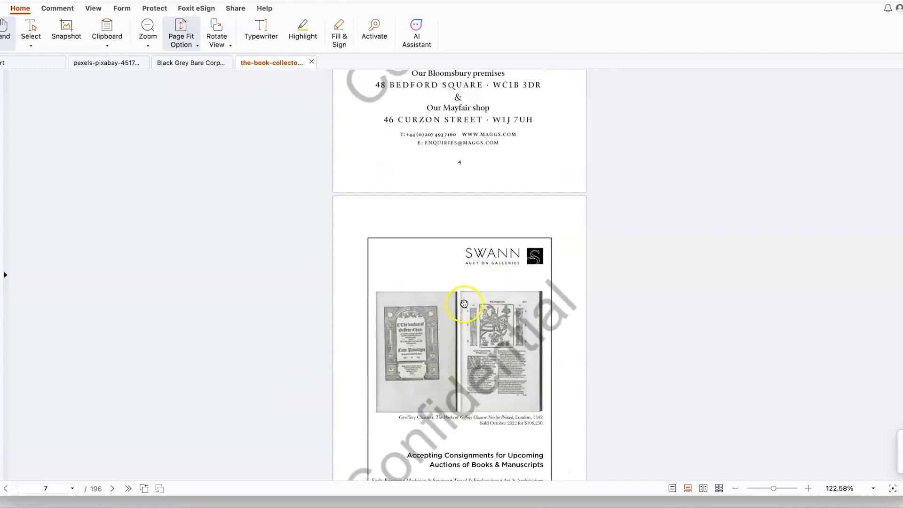
pyautogui.scroll(-10, 470, 282)
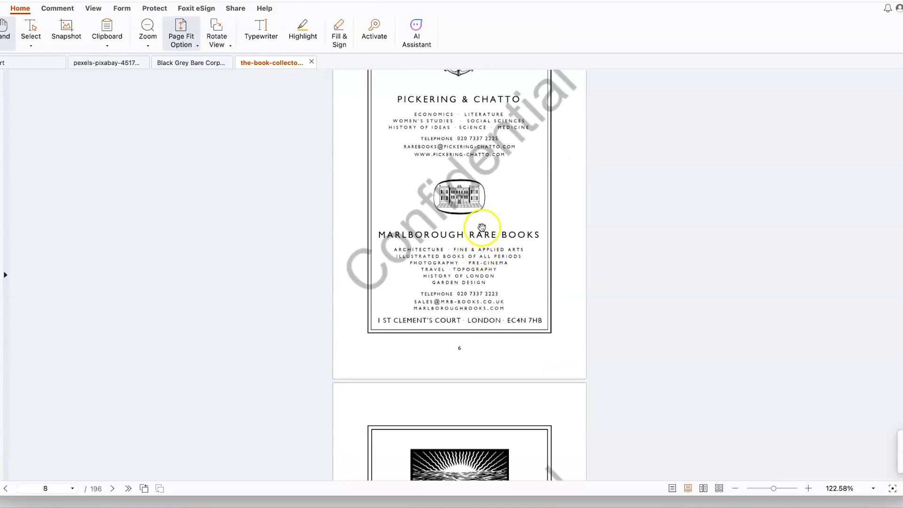